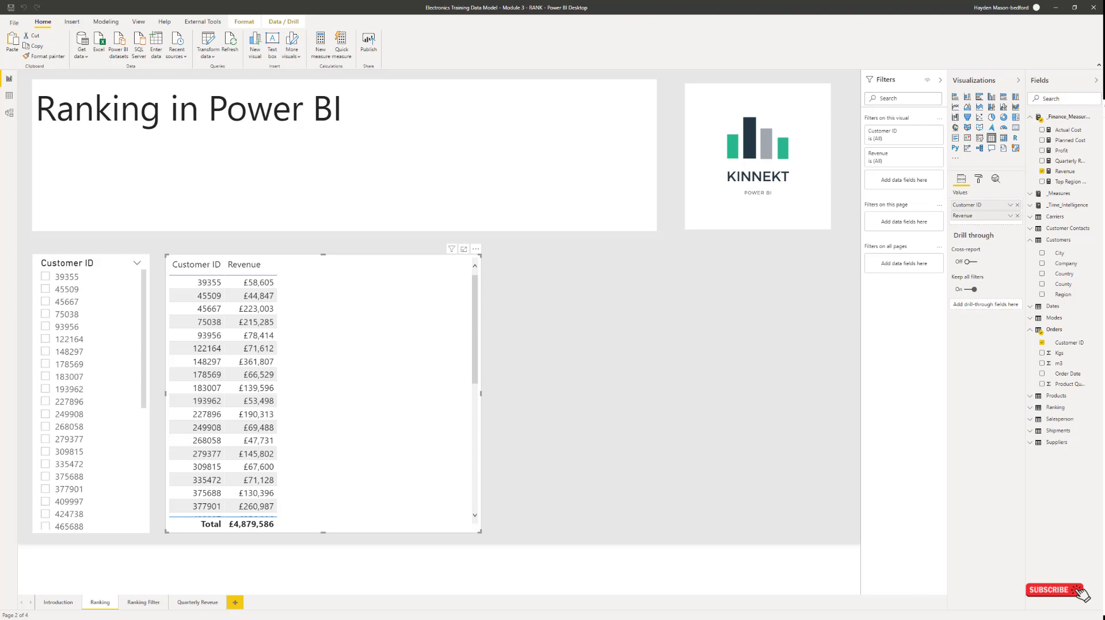
# Step: Create a new measure named Top Customers in _Finance_Measures and begin its formula with the RANKX function
pyautogui.click(1066, 171)
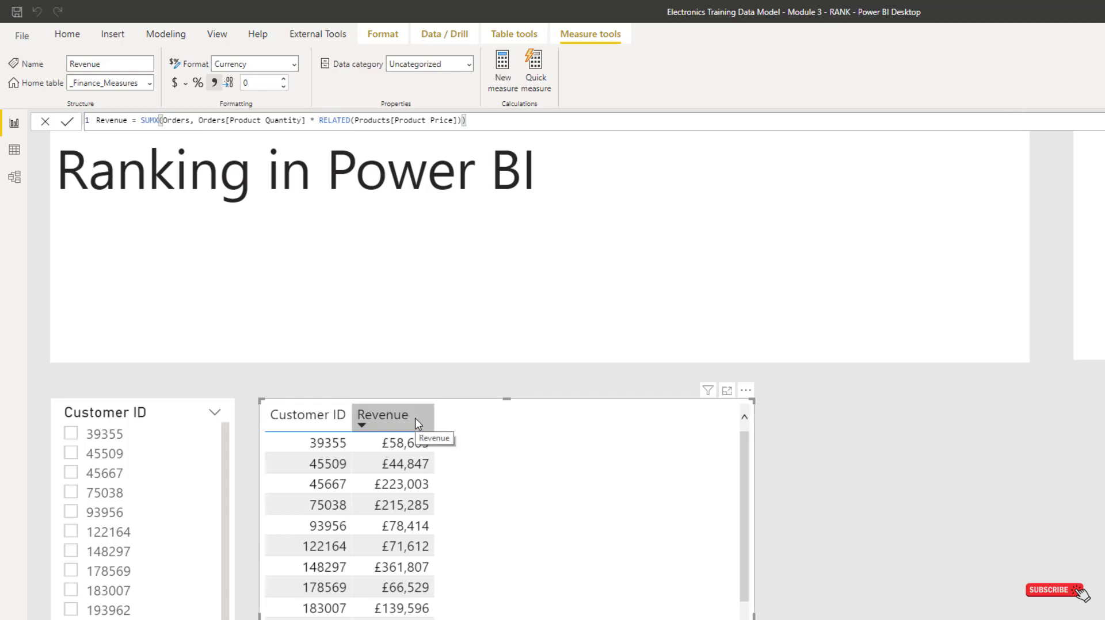
pyautogui.click(508, 56)
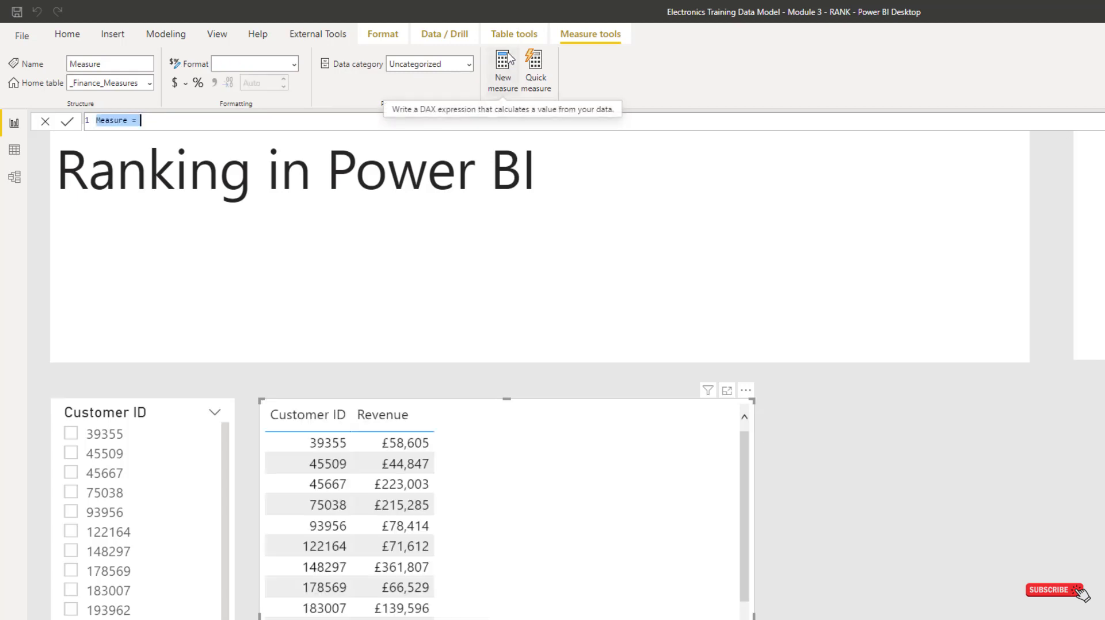
pyautogui.write('Top Customers = ')
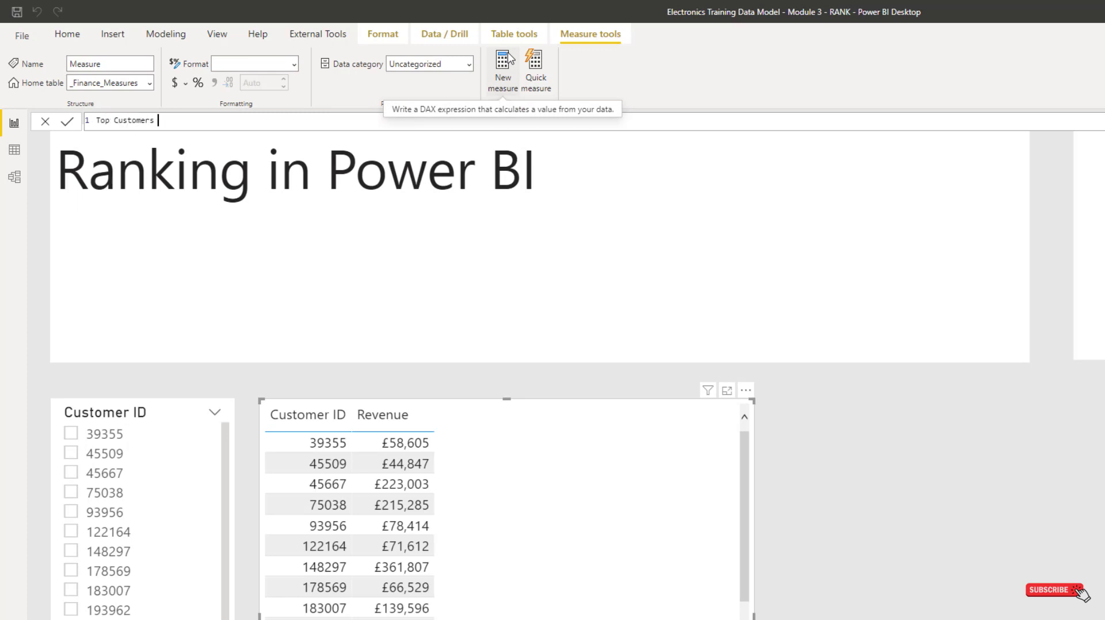
pyautogui.write('RANK')
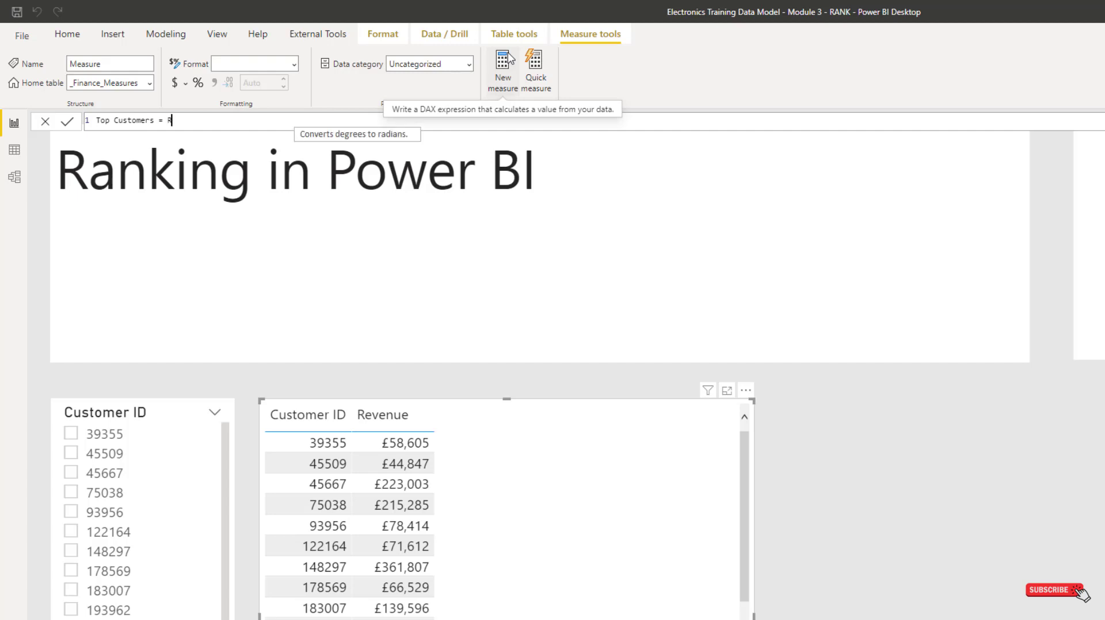
pyautogui.press('Down')
pyautogui.press('Down')
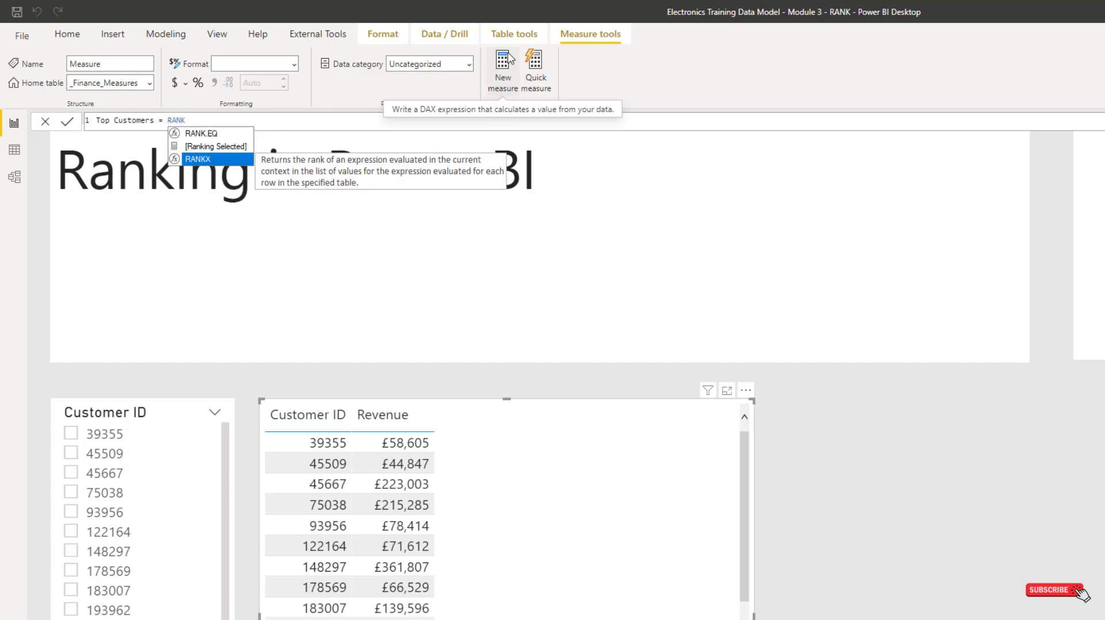
pyautogui.press('Tab')
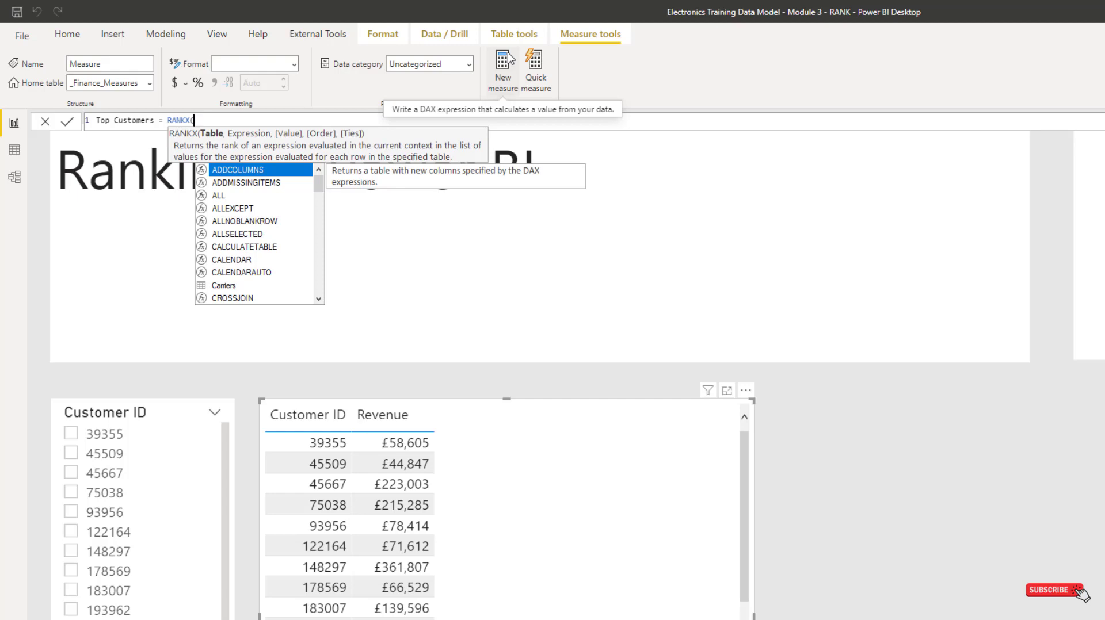
# Step: Supply ALL(Orders[Customer ID]) as the table argument of RANKX in the Top Customers formula
pyautogui.write('all(')
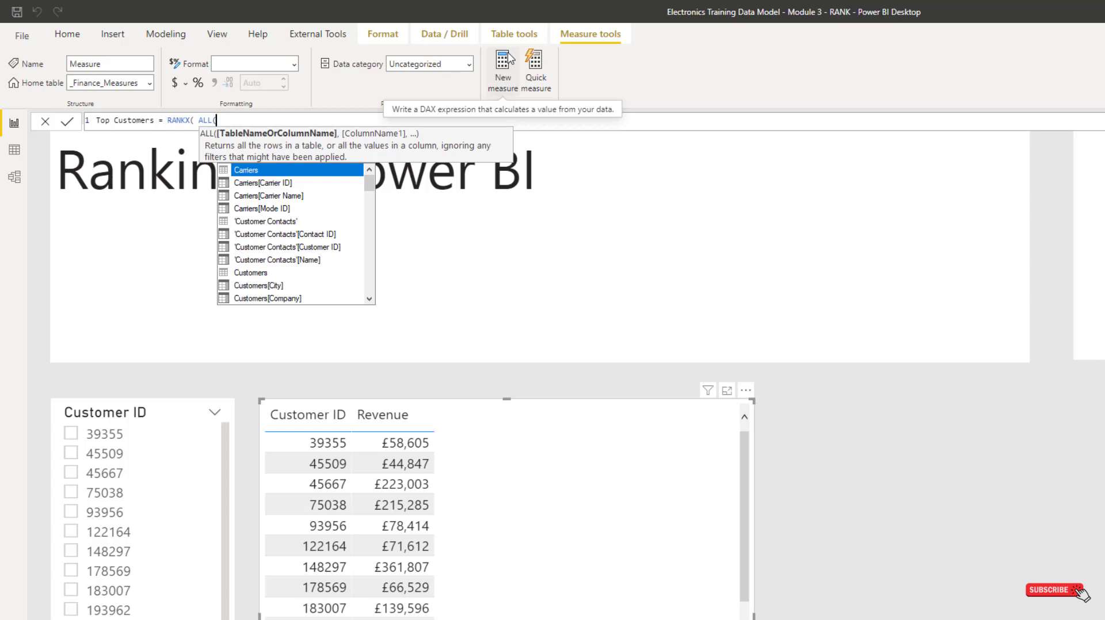
pyautogui.write('ord')
pyautogui.press('BackSpace')
pyautogui.press('BackSpace')
pyautogui.press('BackSpace')
pyautogui.write('customer i')
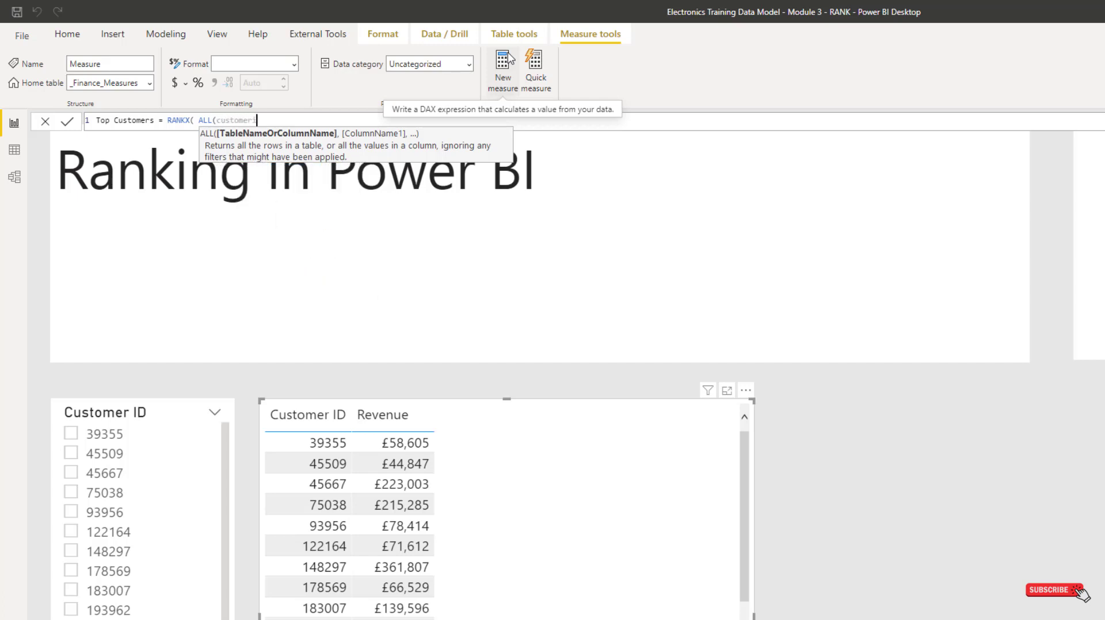
pyautogui.press('Down')
pyautogui.press('Down')
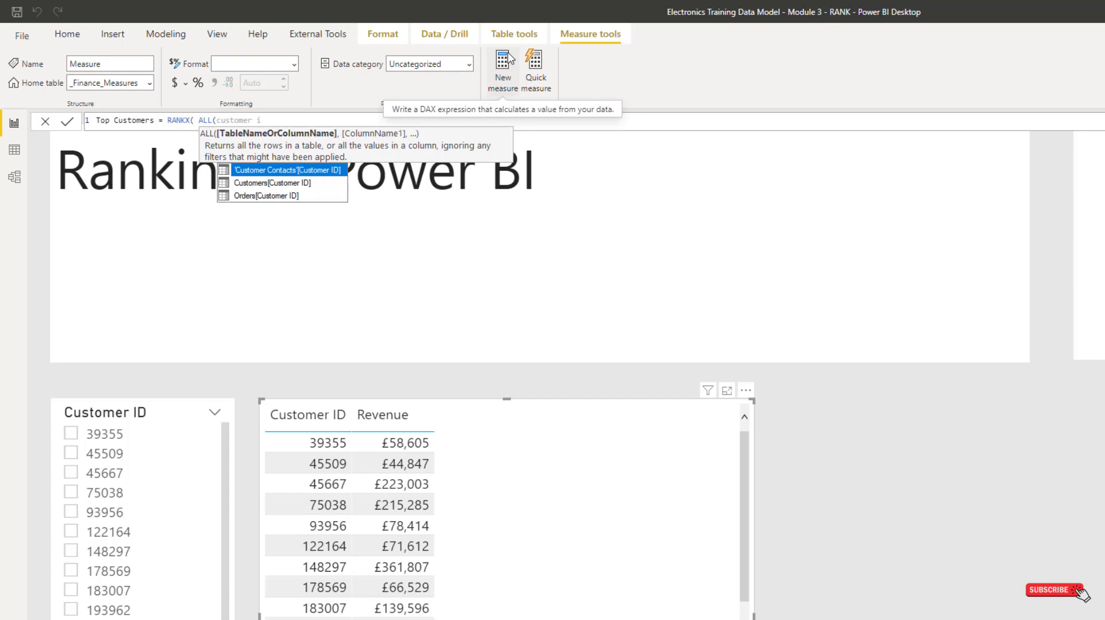
pyautogui.press('Tab')
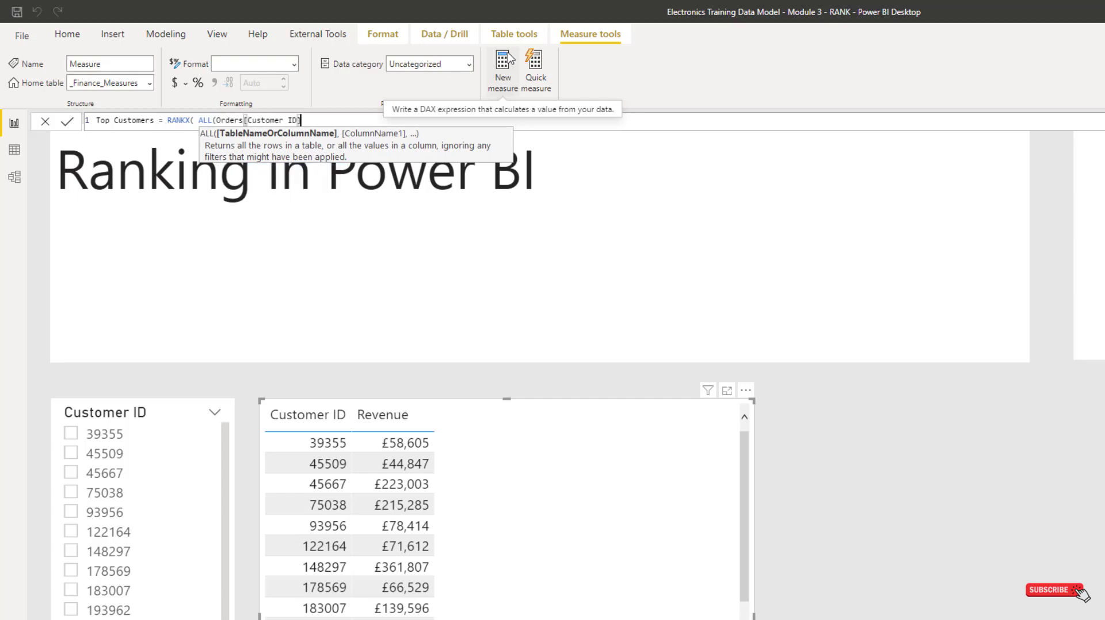
pyautogui.write(') , ')
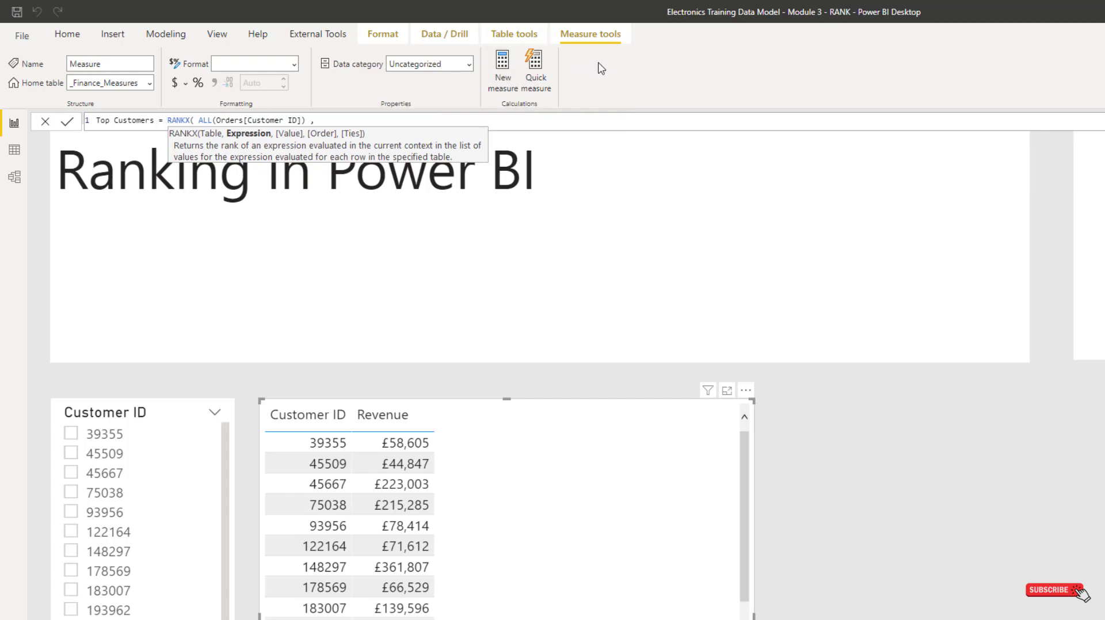
# Step: Rank by [Revenue] with the value argument left empty and the order set to DESC, and commit the Top Customers measure
pyautogui.write('revenue')
pyautogui.press('Tab')
pyautogui.write(',,')
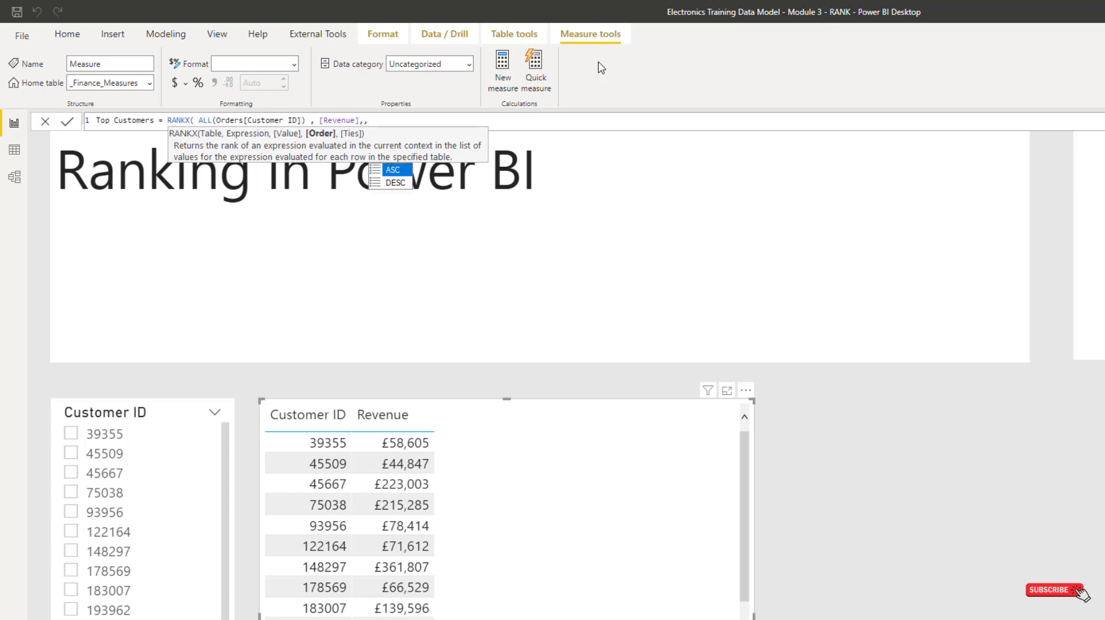
pyautogui.press('Down')
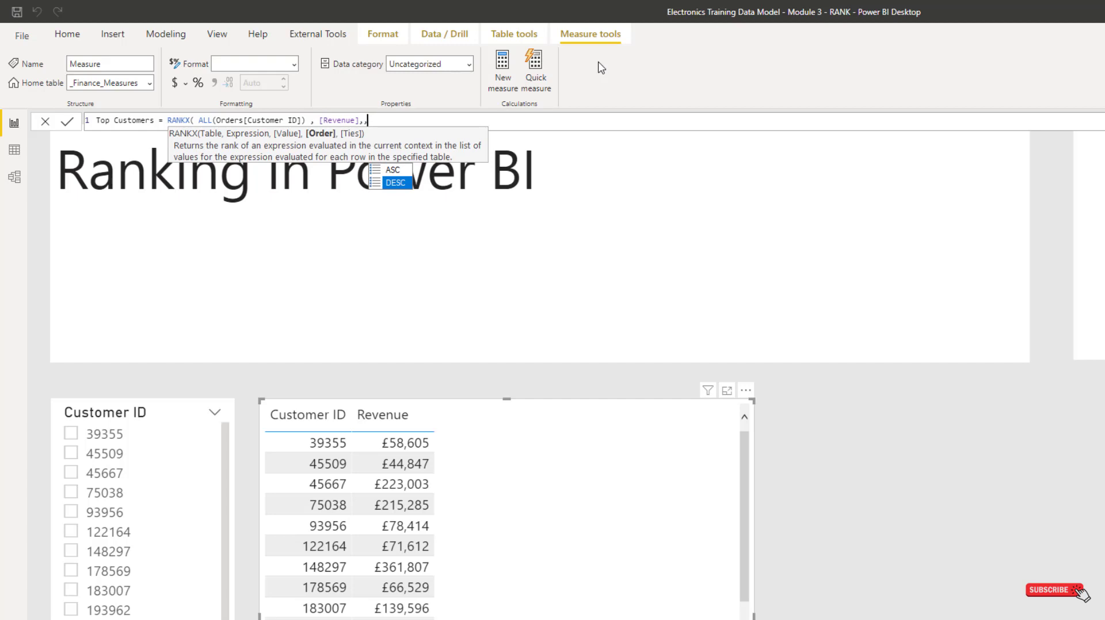
pyautogui.press('Tab')
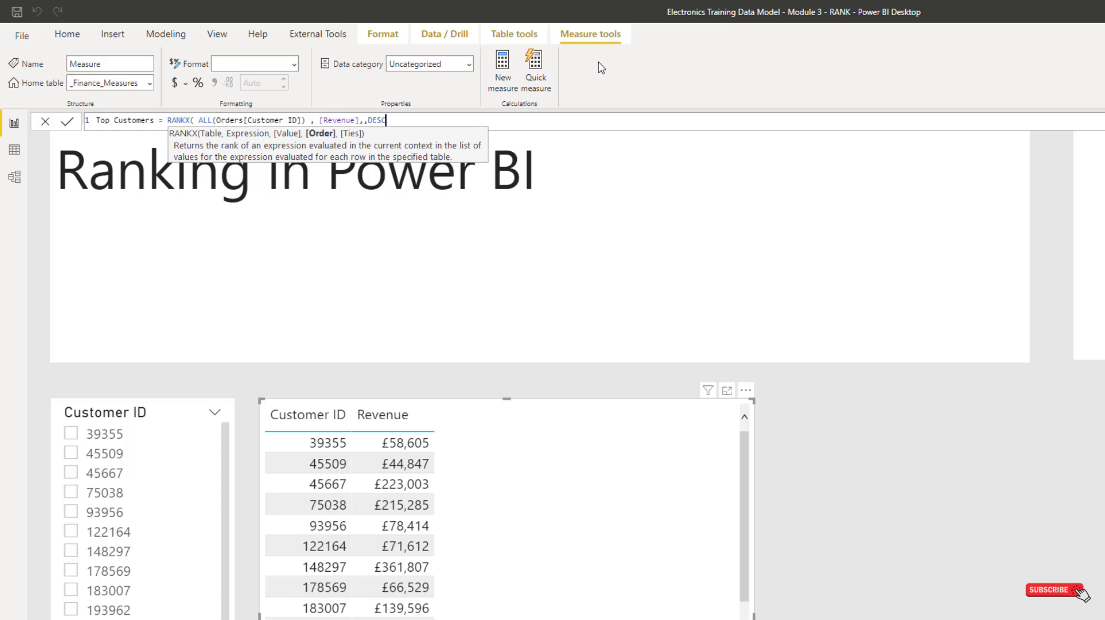
pyautogui.write(')')
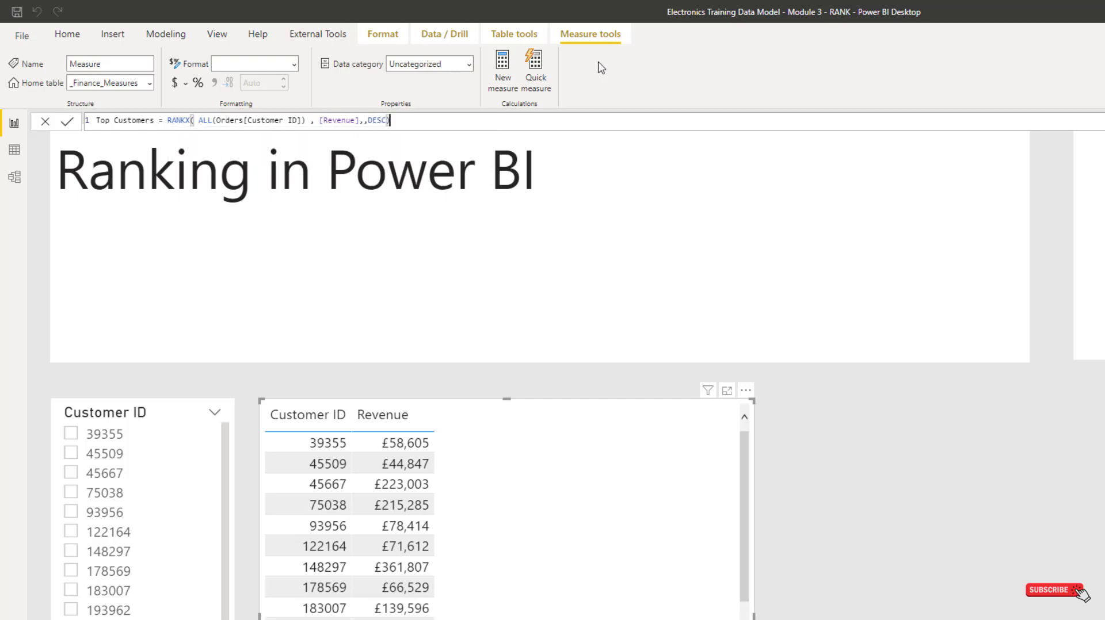
pyautogui.press('Return')
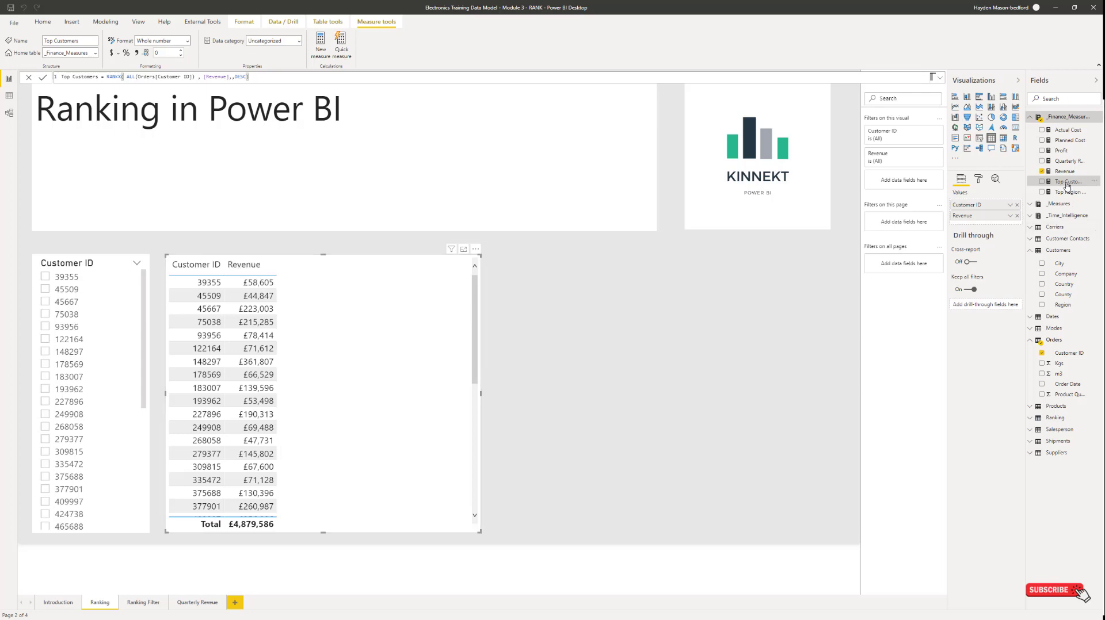
# Step: Add the Top Customers measure to the customer revenue table and sort the table by it in ascending order
pyautogui.moveTo(1064, 185); pyautogui.dragTo(363, 296)
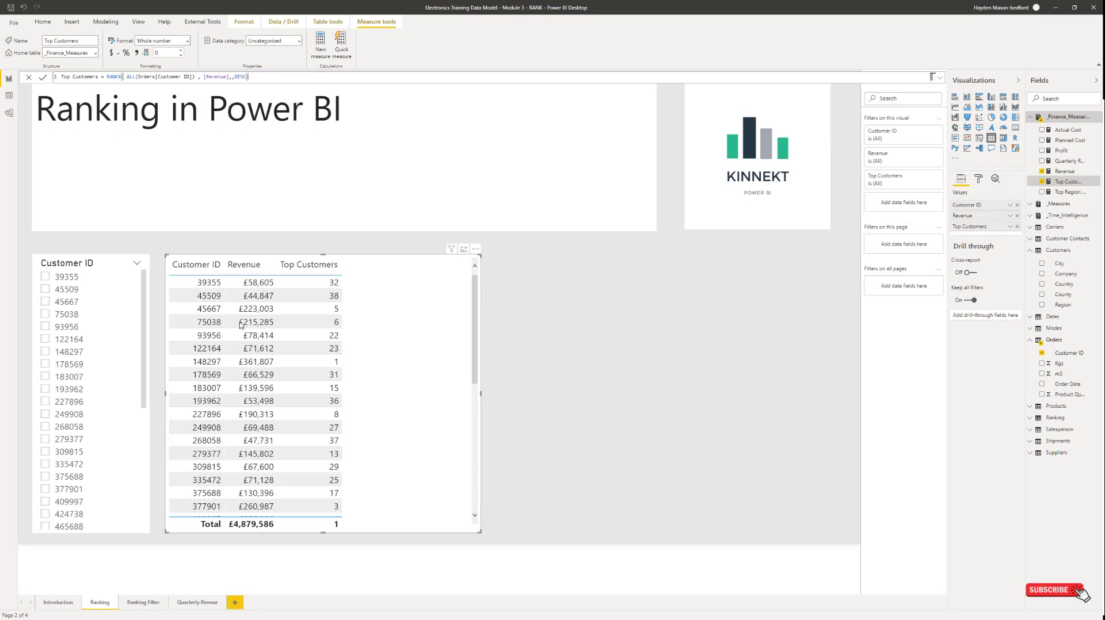
pyautogui.click(290, 269)
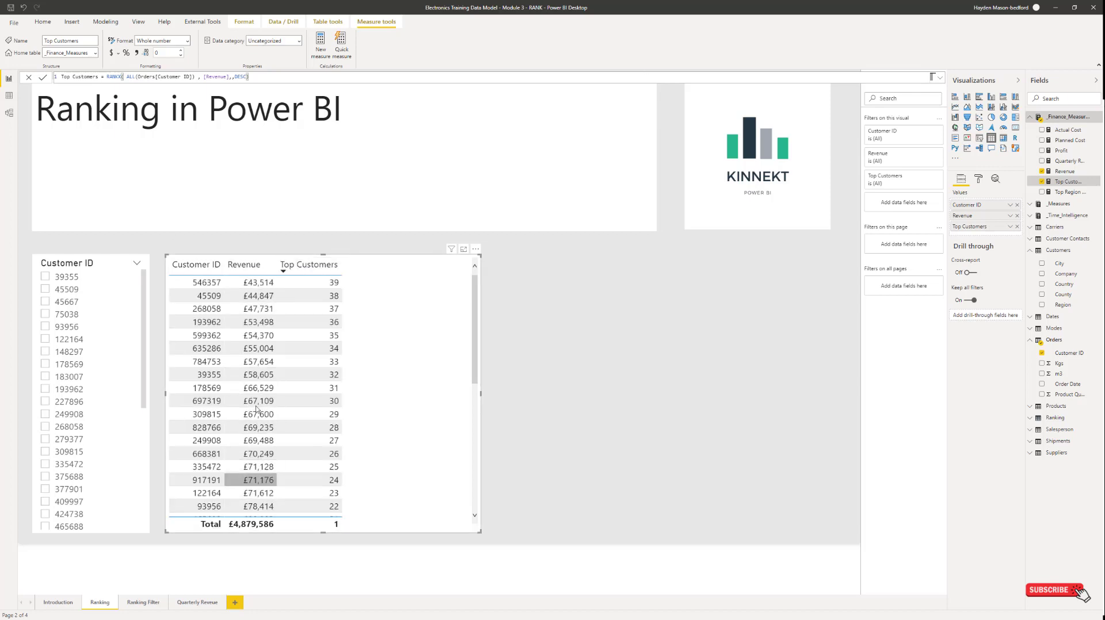
pyautogui.click(284, 274)
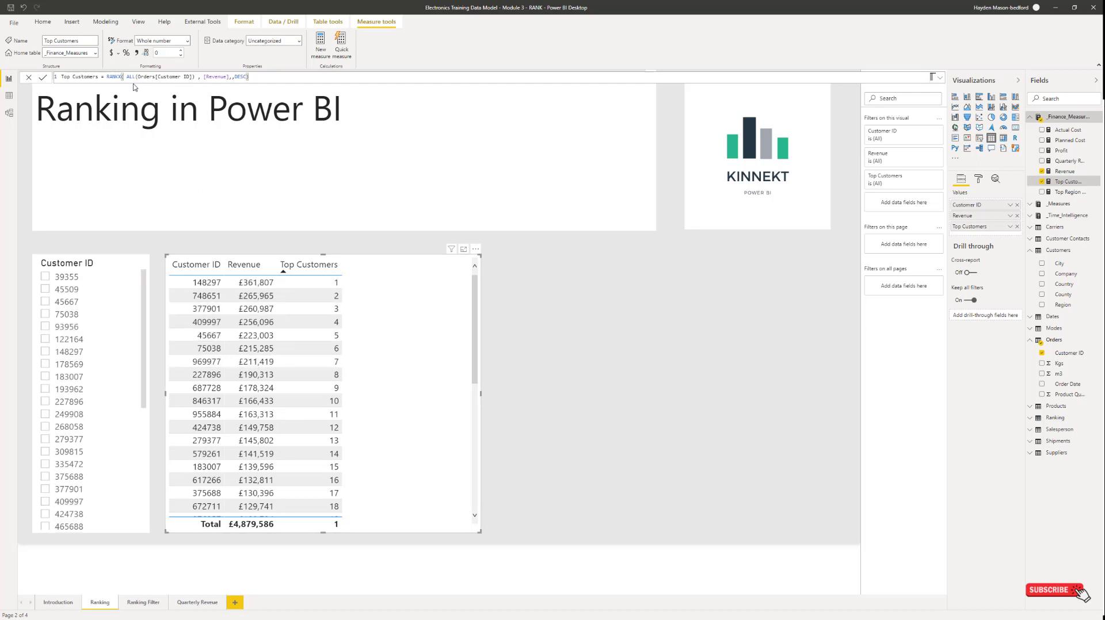
# Step: Filter the table to the third customer in the Customer ID slicer and clear that selection
pyautogui.click(69, 305)
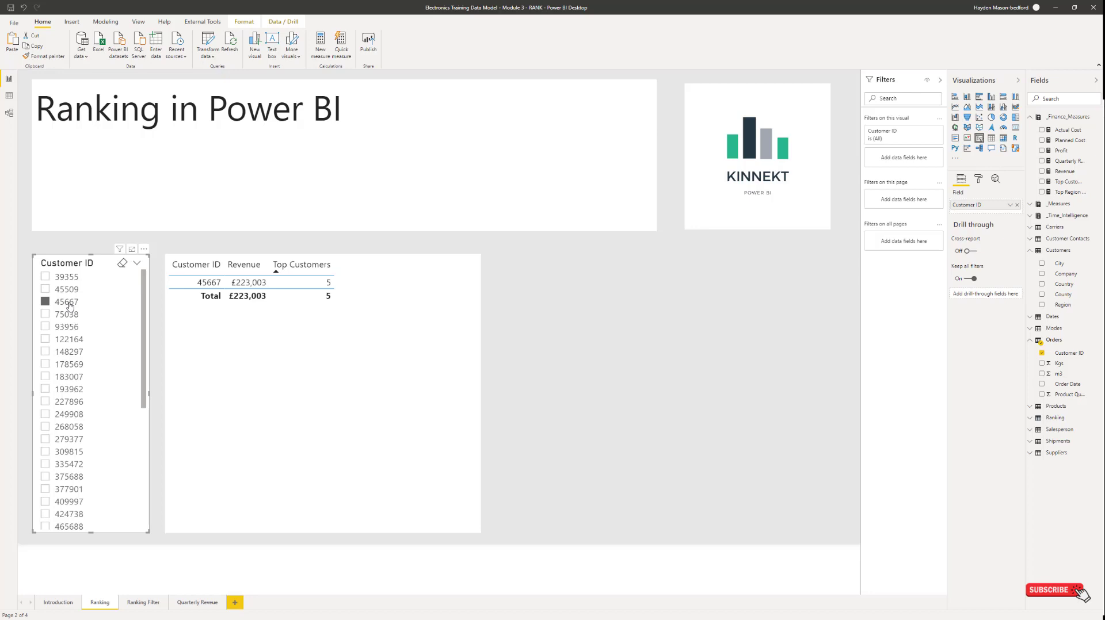
pyautogui.click(70, 306)
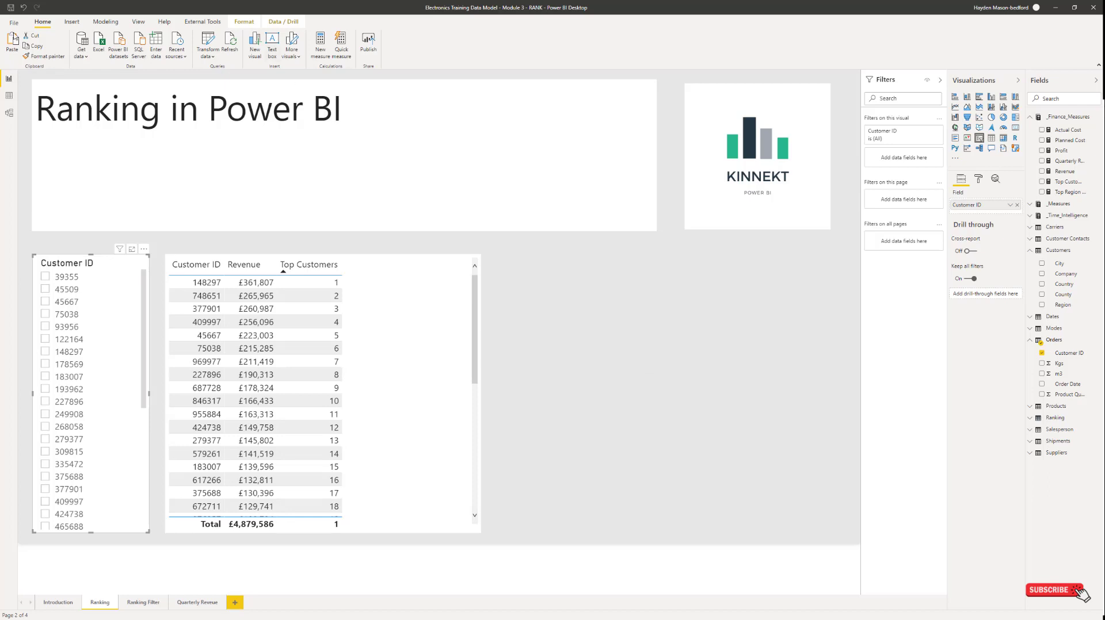
# Step: Open the data model diagram and spread the Customer Contacts, Products, Suppliers, Customers and Salesperson tables out around Orders
pyautogui.click(9, 113)
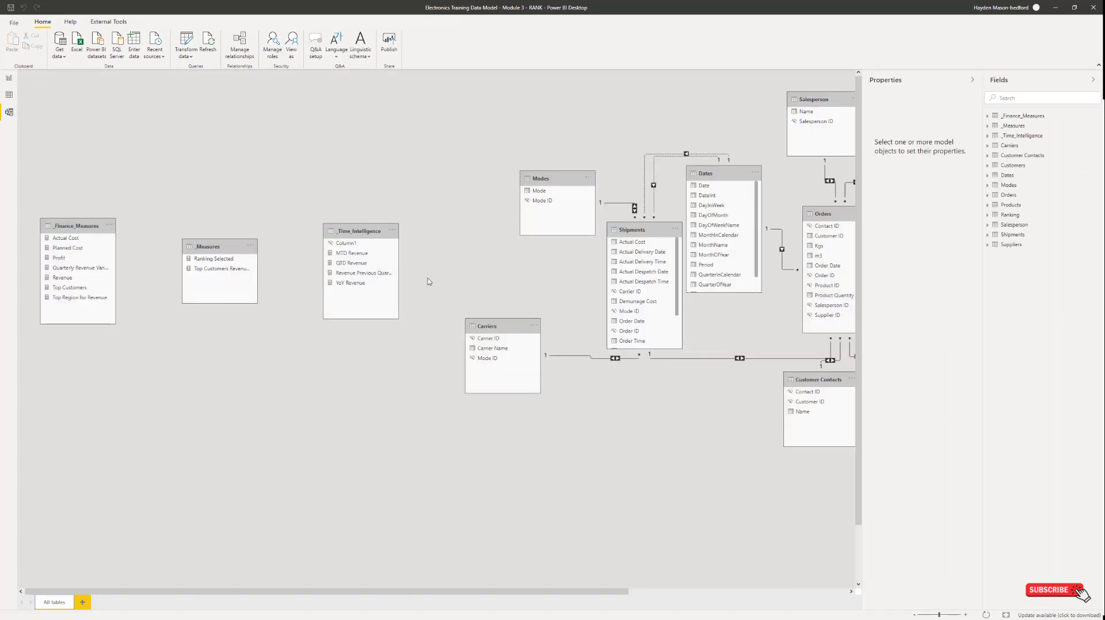
pyautogui.moveTo(606, 596); pyautogui.dragTo(826, 596)
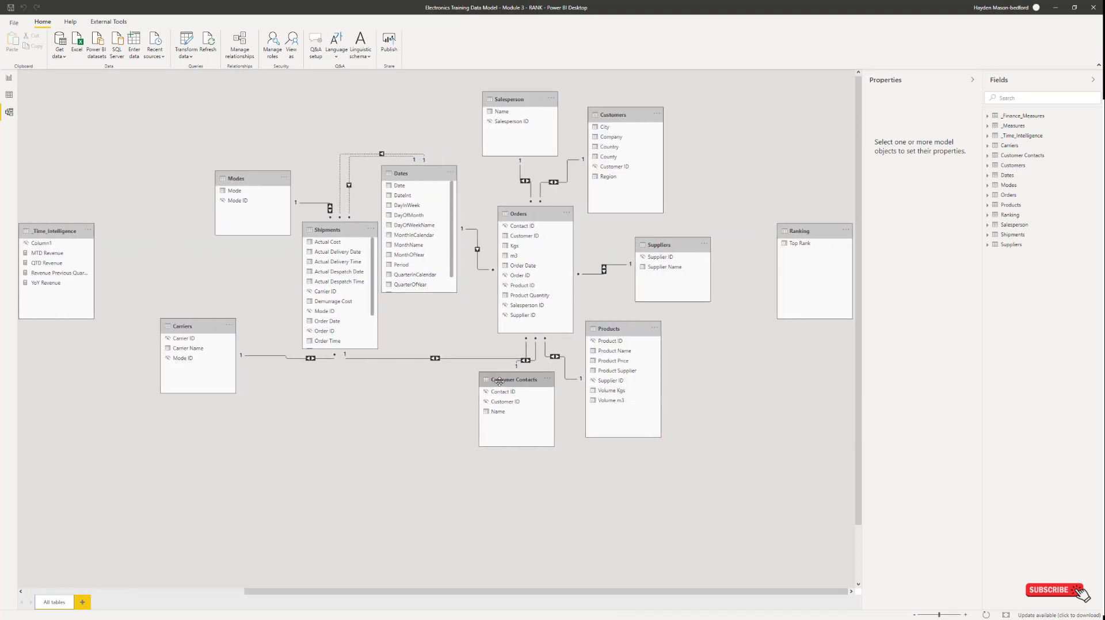
pyautogui.moveTo(515, 380); pyautogui.dragTo(464, 432)
pyautogui.moveTo(633, 388); pyautogui.dragTo(677, 487)
pyautogui.moveTo(677, 244); pyautogui.dragTo(726, 281)
pyautogui.moveTo(649, 109); pyautogui.dragTo(724, 99)
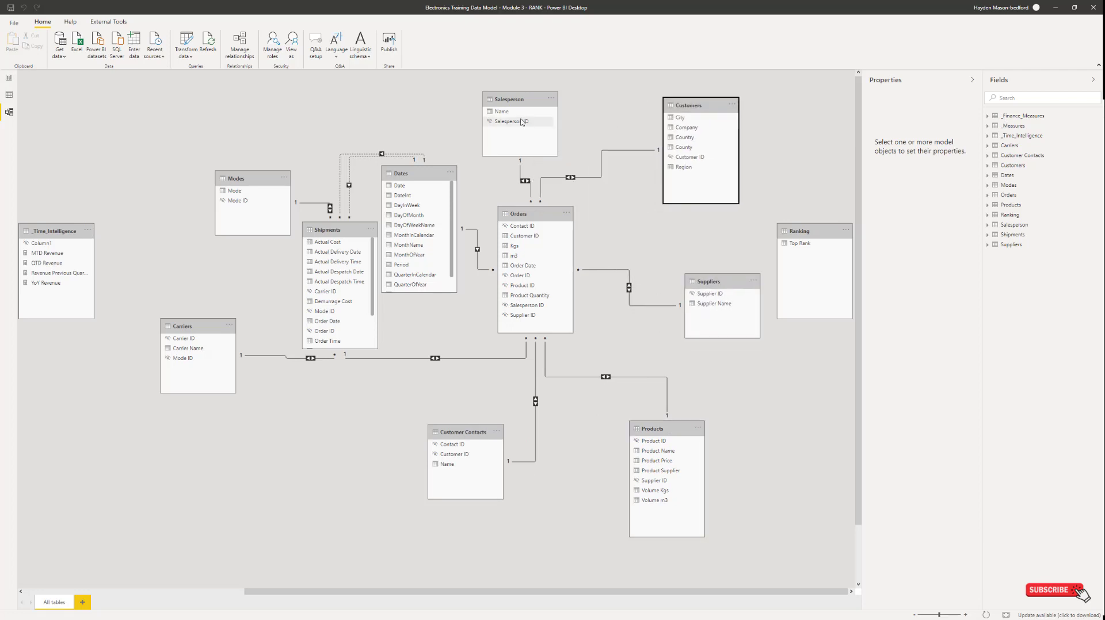
pyautogui.moveTo(522, 99); pyautogui.dragTo(520, 83)
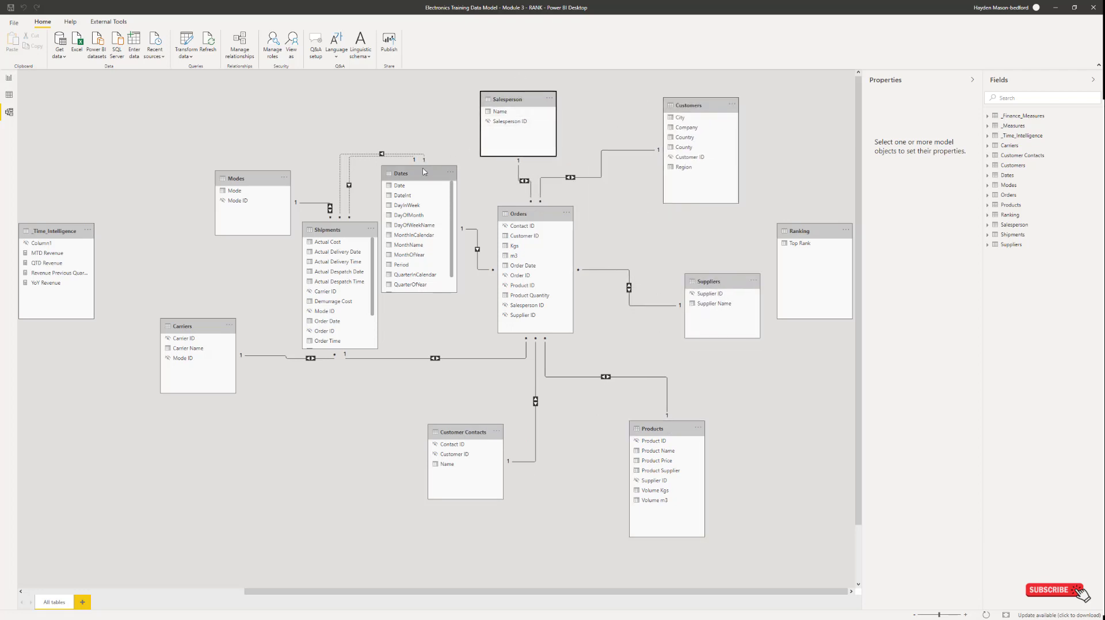
# Step: Rearrange the Dates, Modes, Carriers and _Time_Intelligence tables around Shipments in the diagram, and shift Orders slightly lower
pyautogui.moveTo(419, 173); pyautogui.dragTo(120, 77)
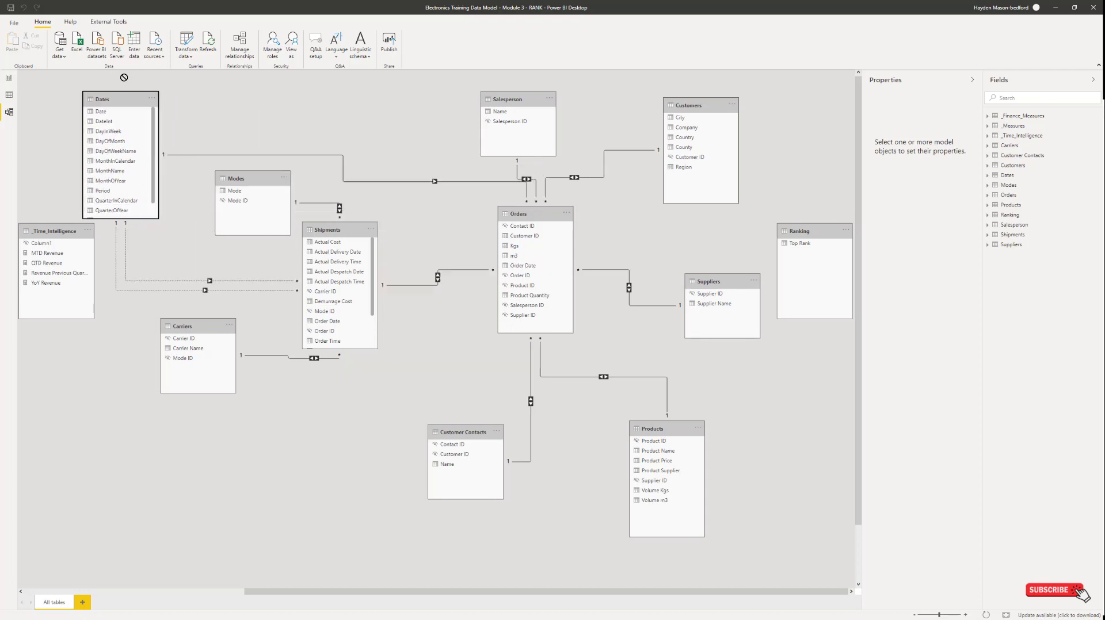
pyautogui.moveTo(230, 176); pyautogui.dragTo(242, 161)
pyautogui.moveTo(207, 352); pyautogui.dragTo(271, 431)
pyautogui.moveTo(57, 230); pyautogui.dragTo(191, 374)
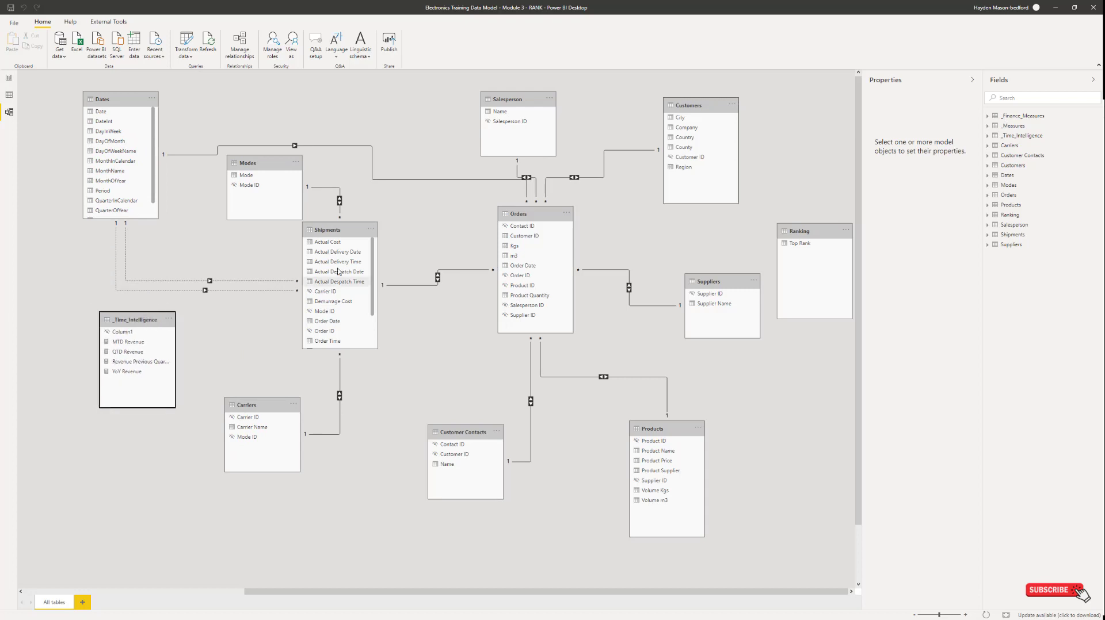
pyautogui.moveTo(518, 218); pyautogui.dragTo(495, 246)
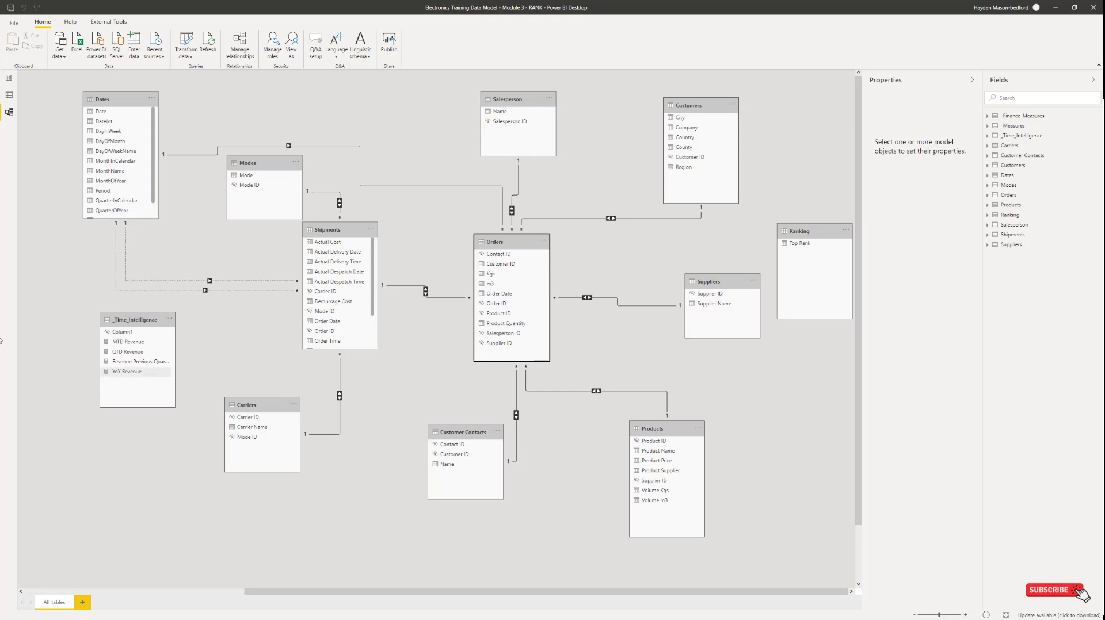
# Step: Return to the Ranking report page and insert a widened empty table visual beside the customer table
pyautogui.click(12, 78)
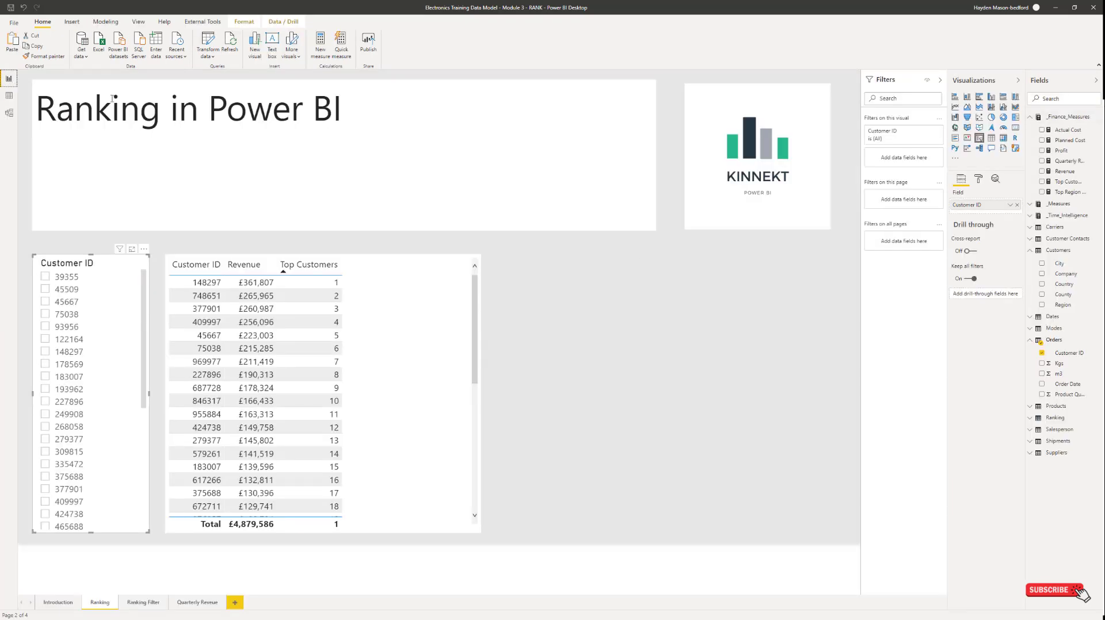
pyautogui.click(548, 373)
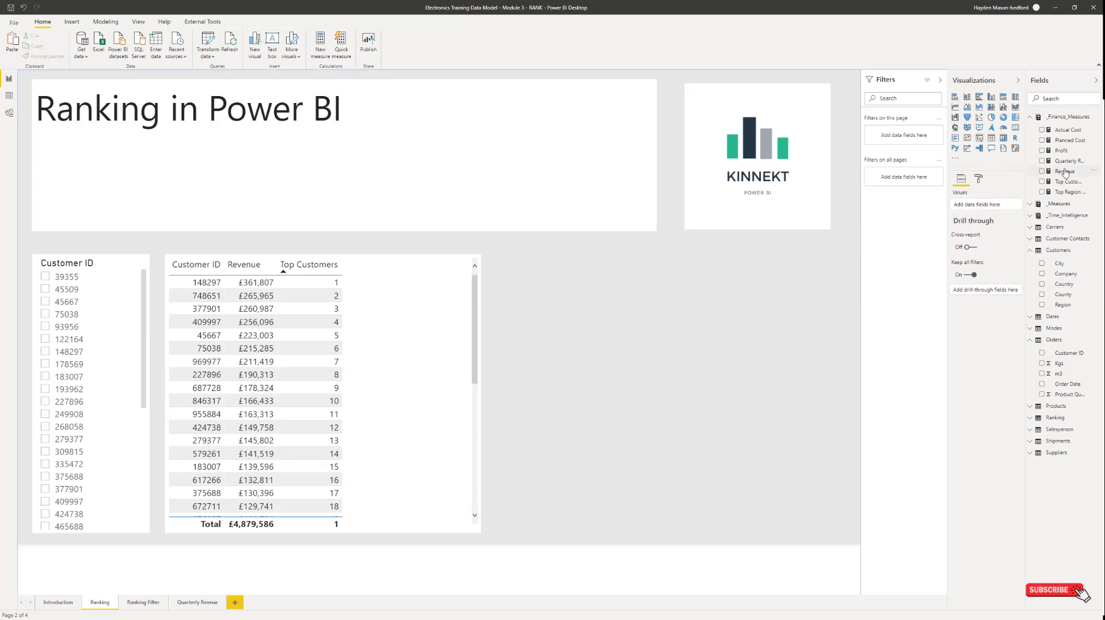
pyautogui.click(1016, 149)
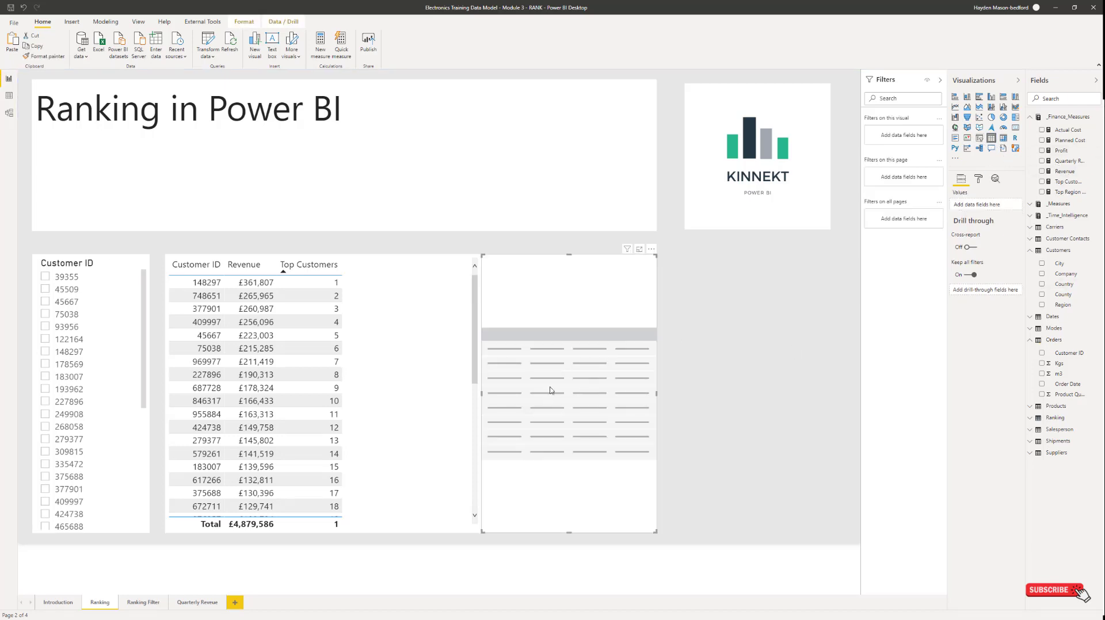
pyautogui.moveTo(656, 395); pyautogui.dragTo(770, 394)
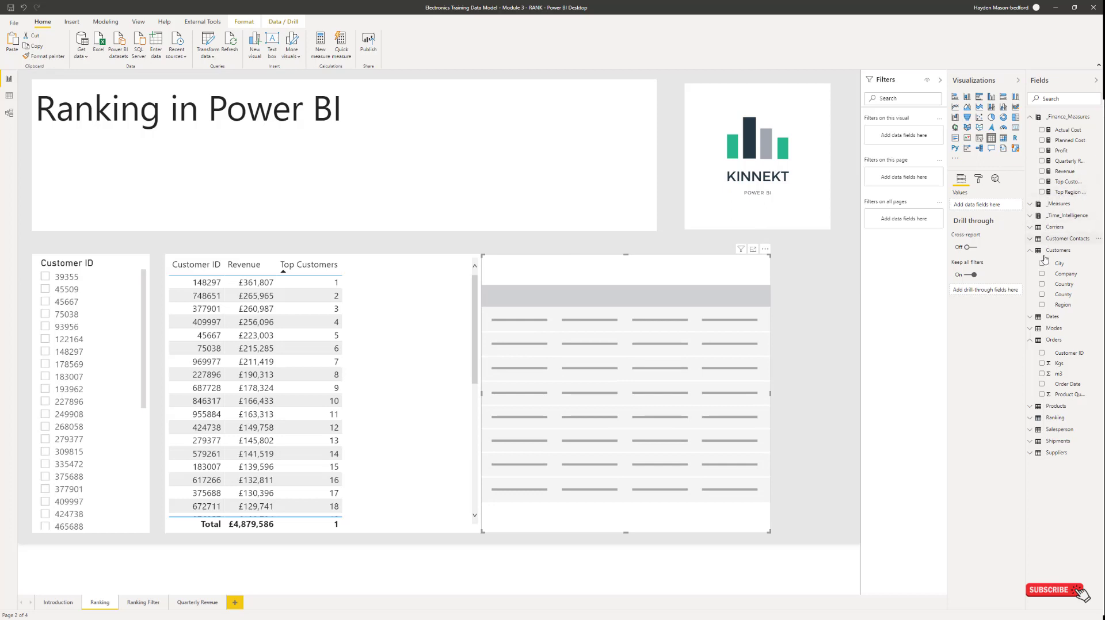
# Step: Add the Customers Region field and the Top Region for Revenue measure to the new table, and display that measure's formula
pyautogui.click(1041, 305)
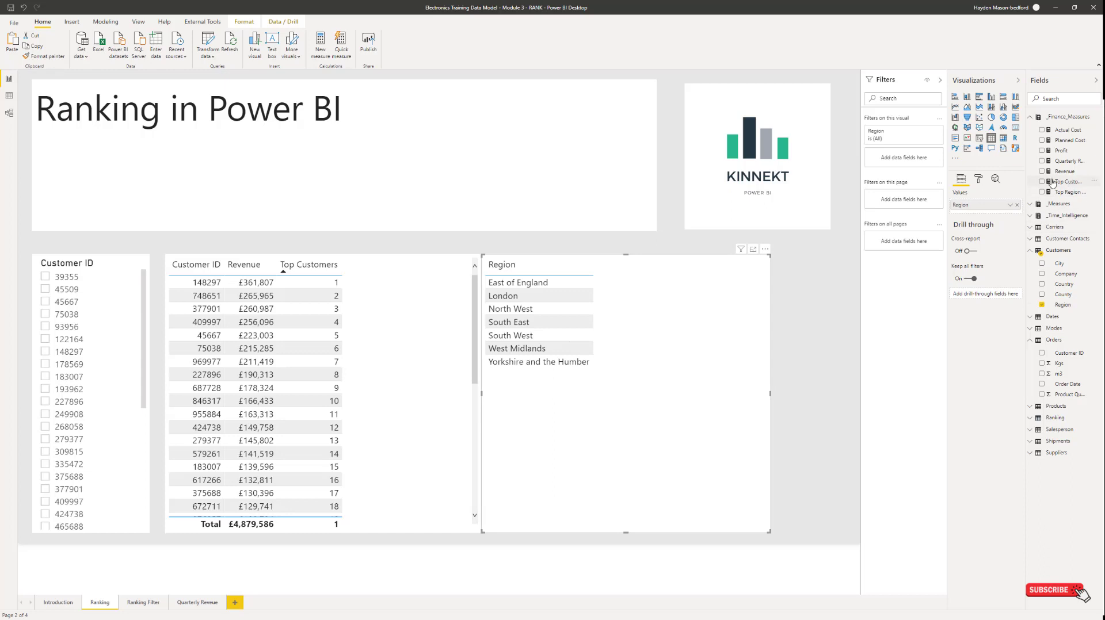
pyautogui.click(1042, 192)
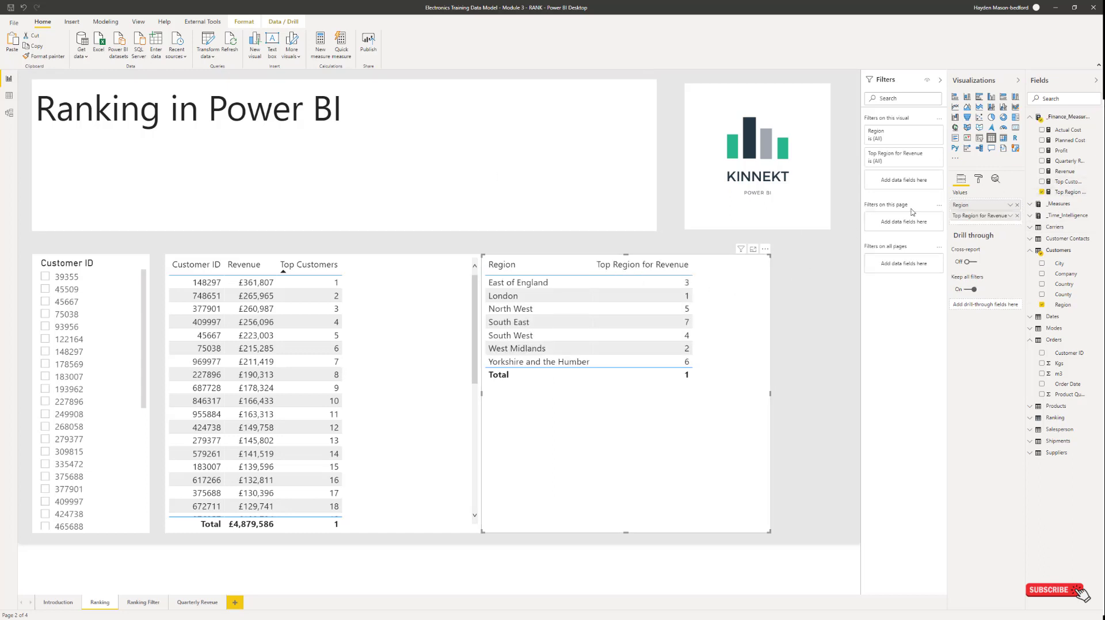
pyautogui.click(1063, 192)
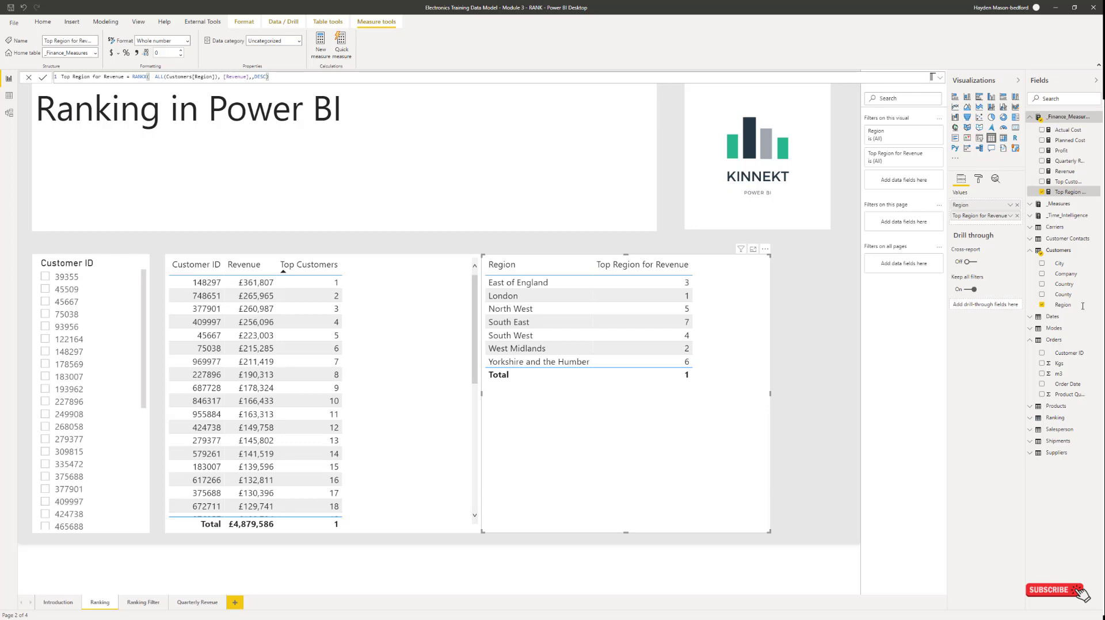
# Step: Add the Revenue measure to the region table and sort its rows by Top Region for Revenue in ascending order
pyautogui.click(1042, 171)
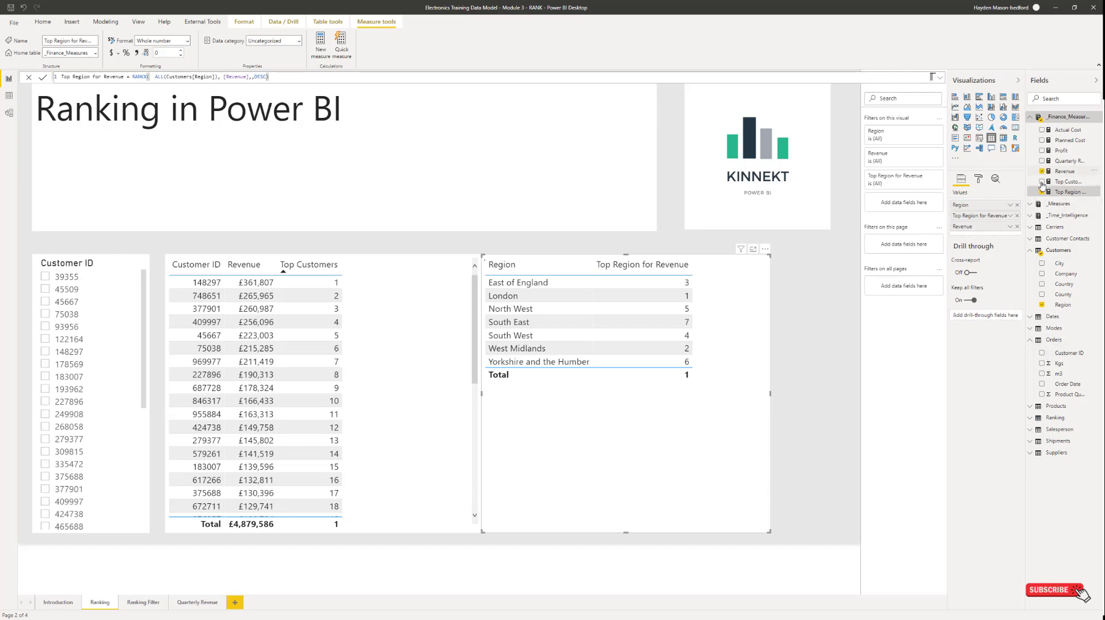
pyautogui.click(670, 268)
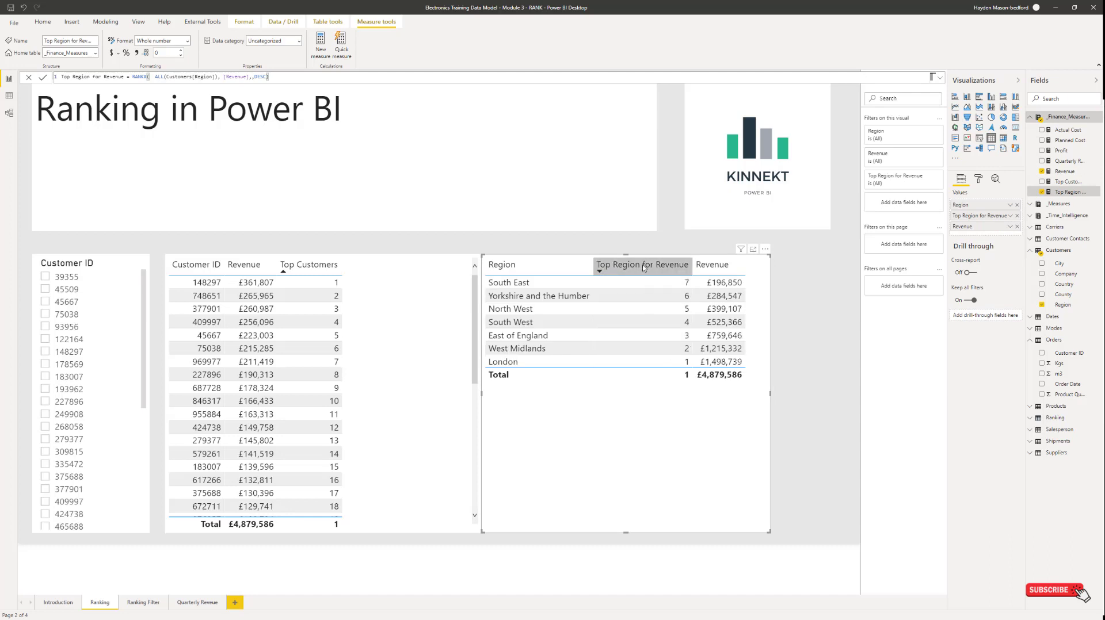
pyautogui.click(643, 268)
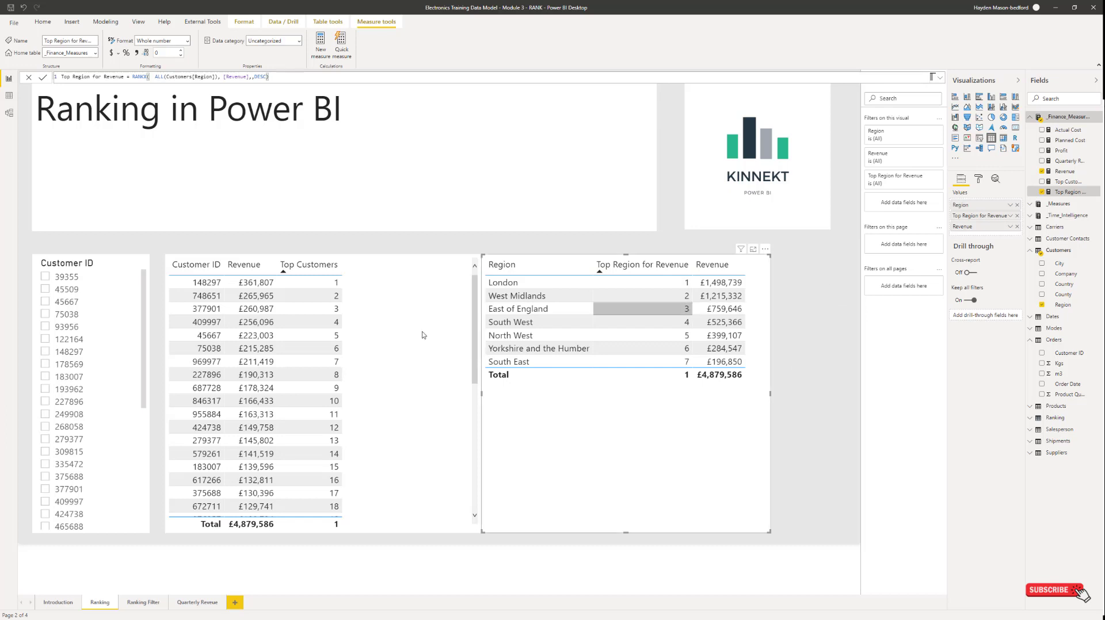
# Step: Shift the region table slightly to the right to leave a gap beside the customer table
pyautogui.click(395, 291)
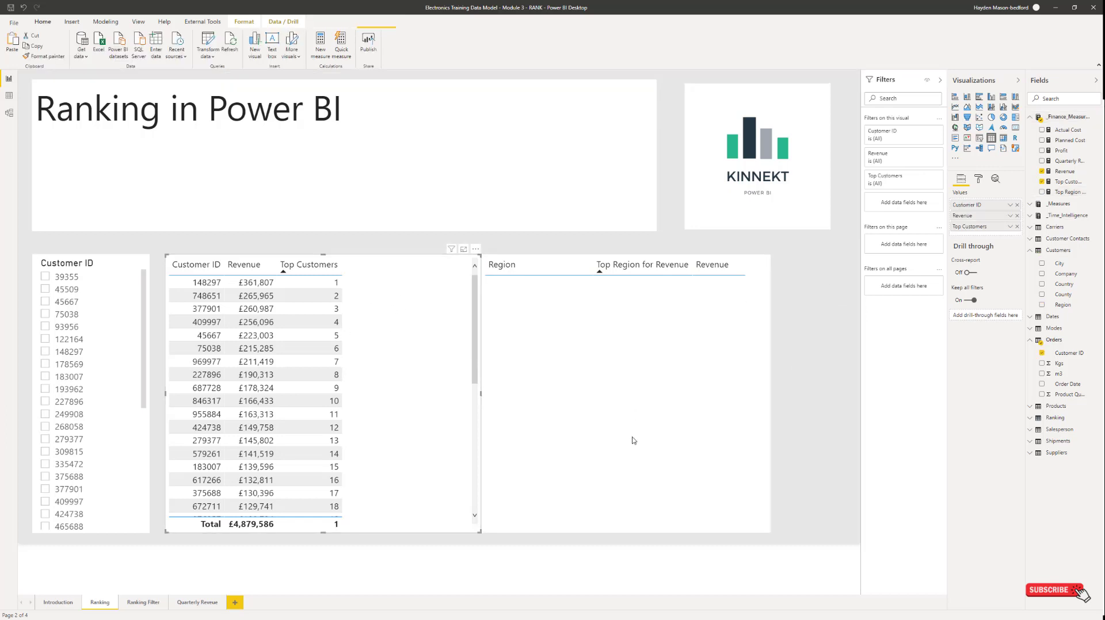
pyautogui.moveTo(632, 439); pyautogui.dragTo(663, 439)
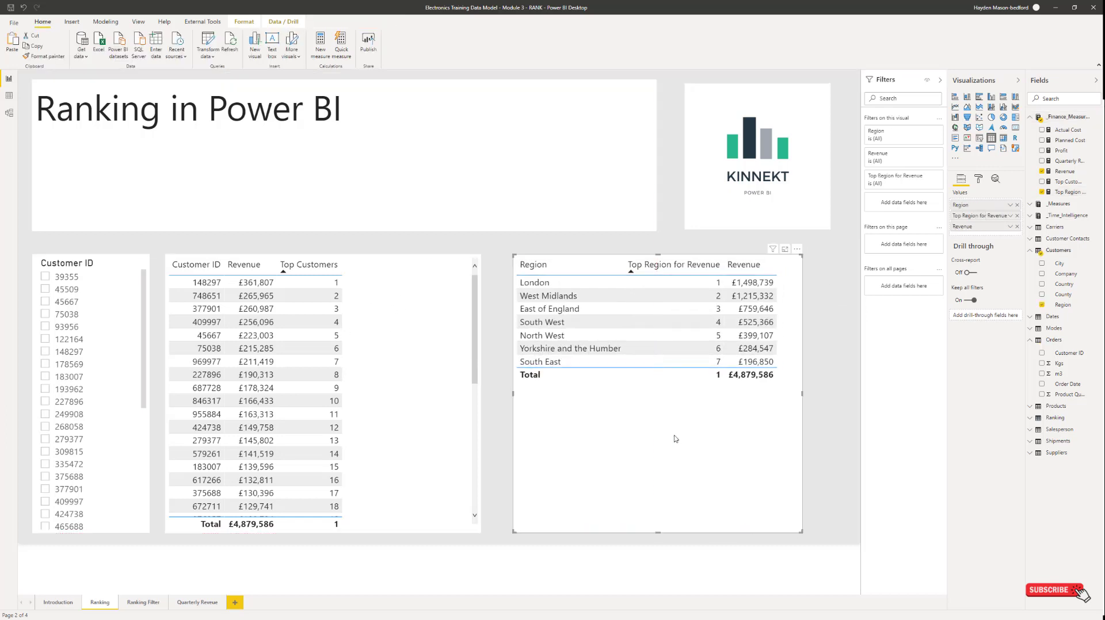
# Step: Apply a Top N filter on Customer ID to the customer table, showing the top 5 by Revenue
pyautogui.click(420, 351)
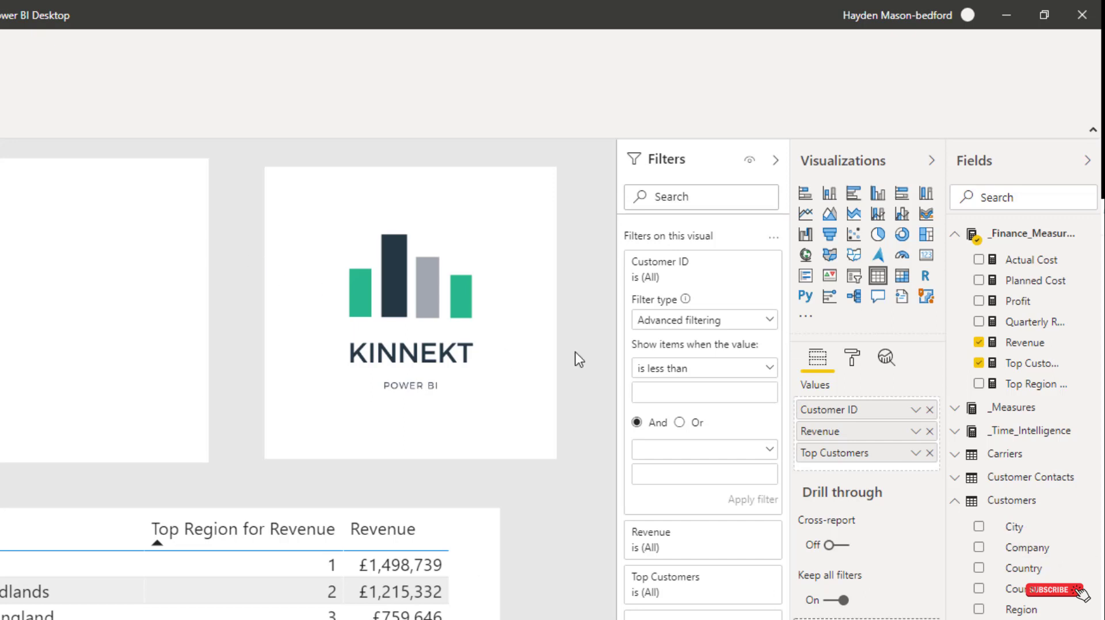
pyautogui.click(742, 323)
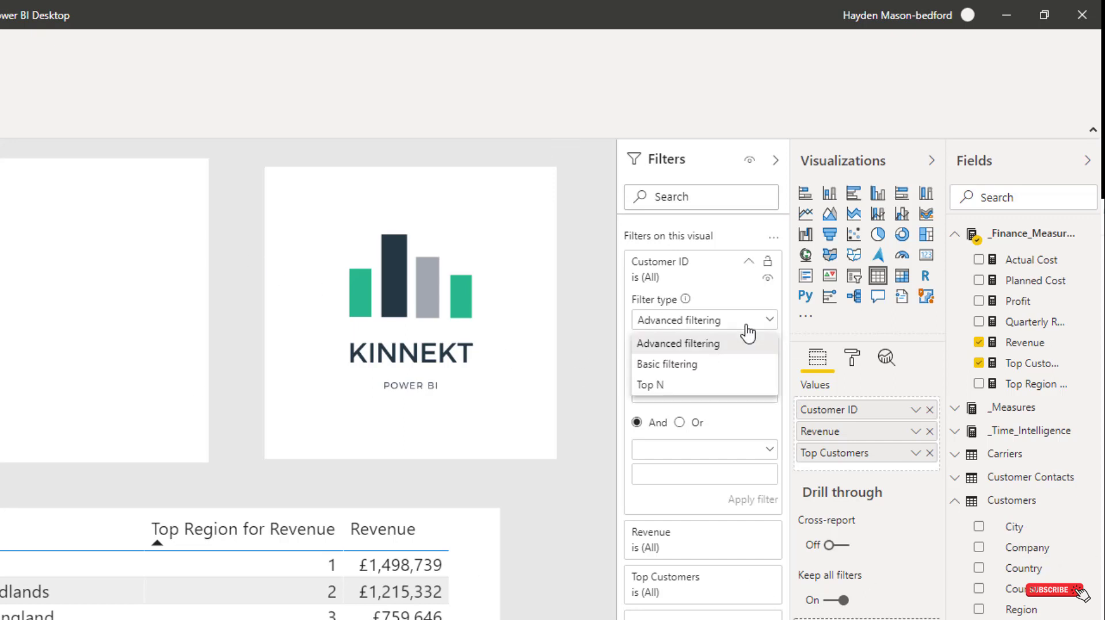
pyautogui.click(707, 387)
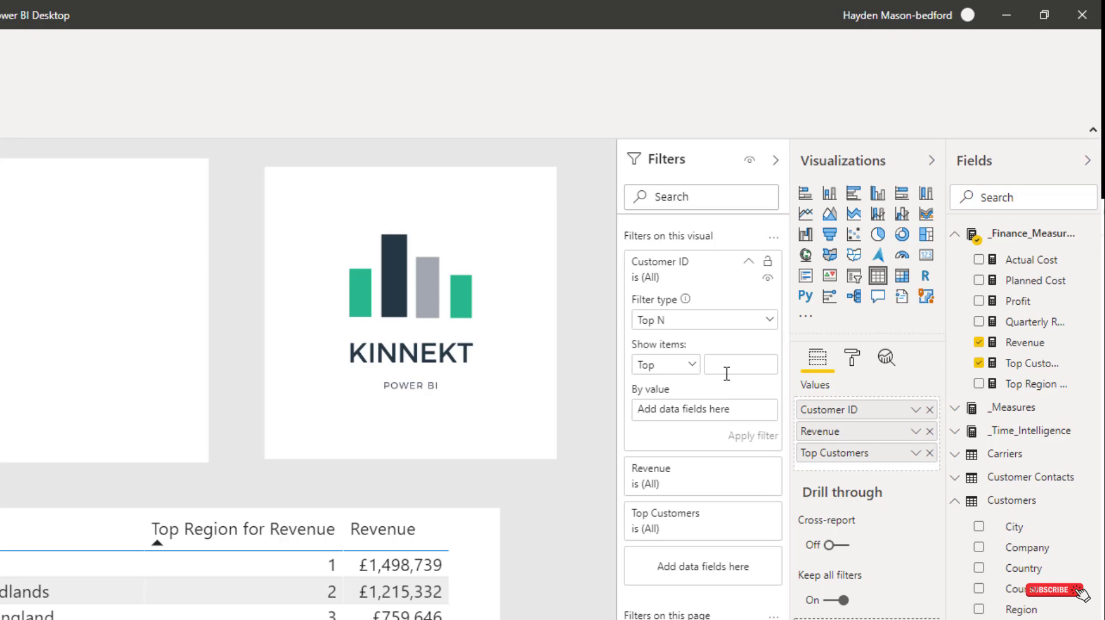
pyautogui.click(726, 373)
pyautogui.write('54')
pyautogui.press('BackSpace')
pyautogui.moveTo(1033, 343); pyautogui.dragTo(707, 411)
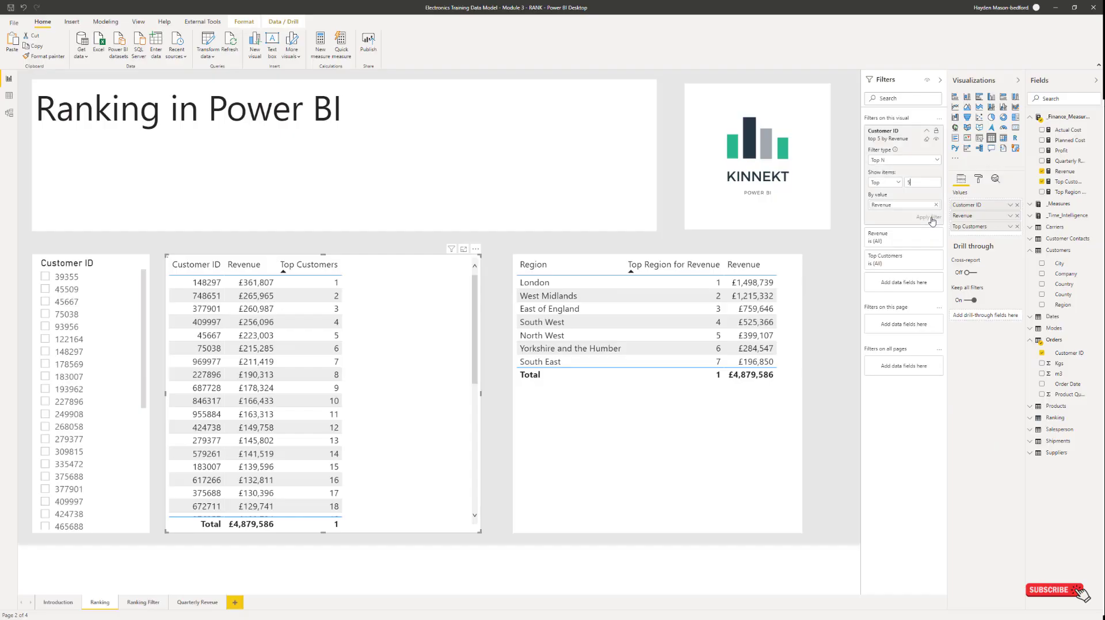
pyautogui.click(758, 436)
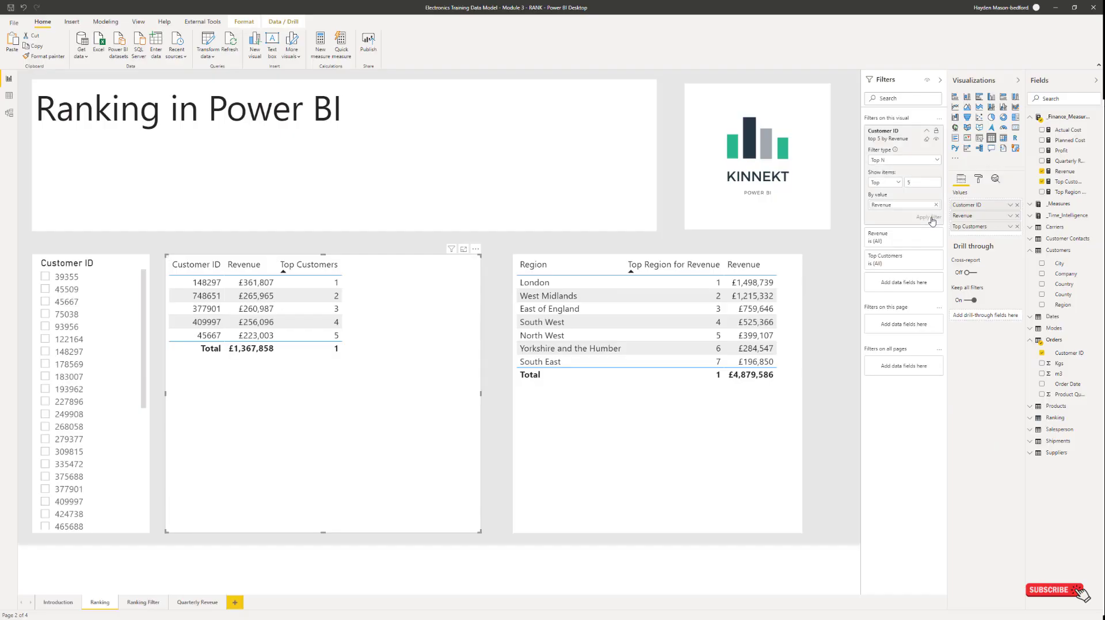